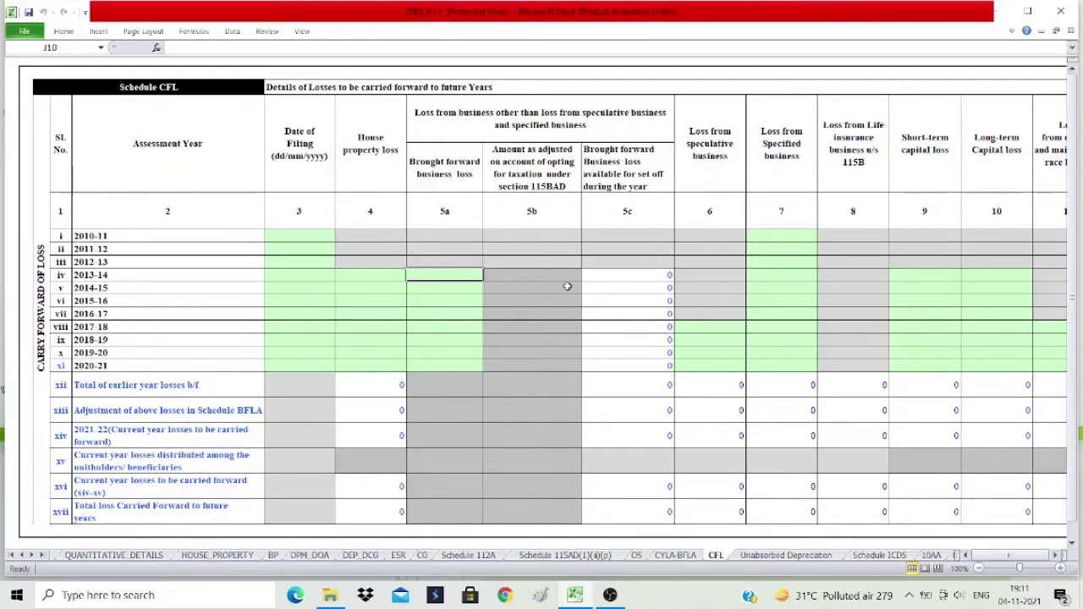
# Examine the date of filing cells for assessment years 2020-21 and 2019-20 in Schedule CFL.
pyautogui.scroll(-2, 566, 287)
pyautogui.scroll(2, 569, 285)
pyautogui.click(328, 367)
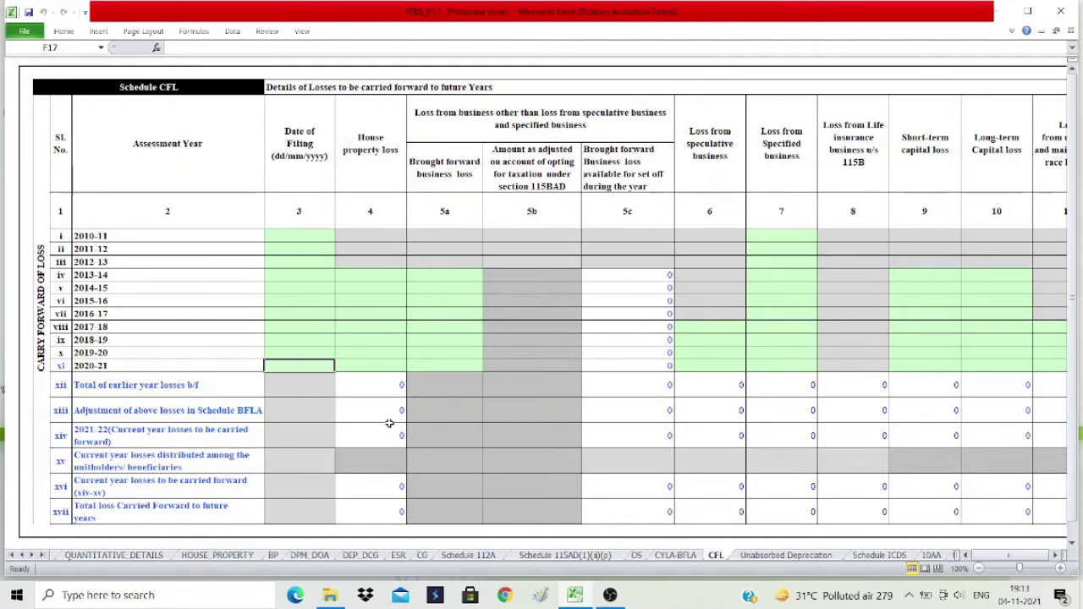
pyautogui.click(148, 364)
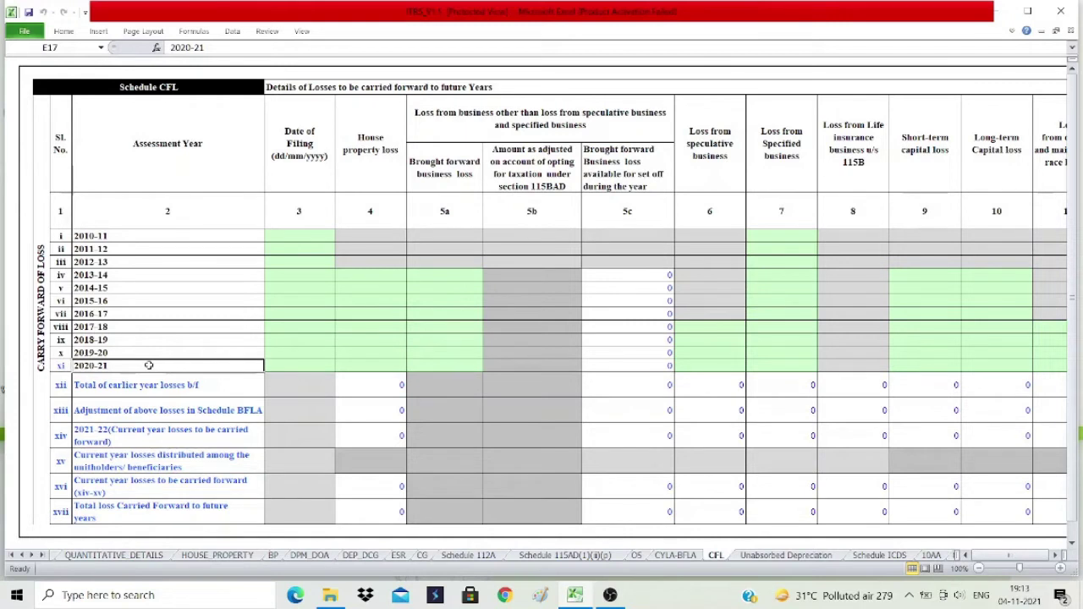
pyautogui.click(307, 362)
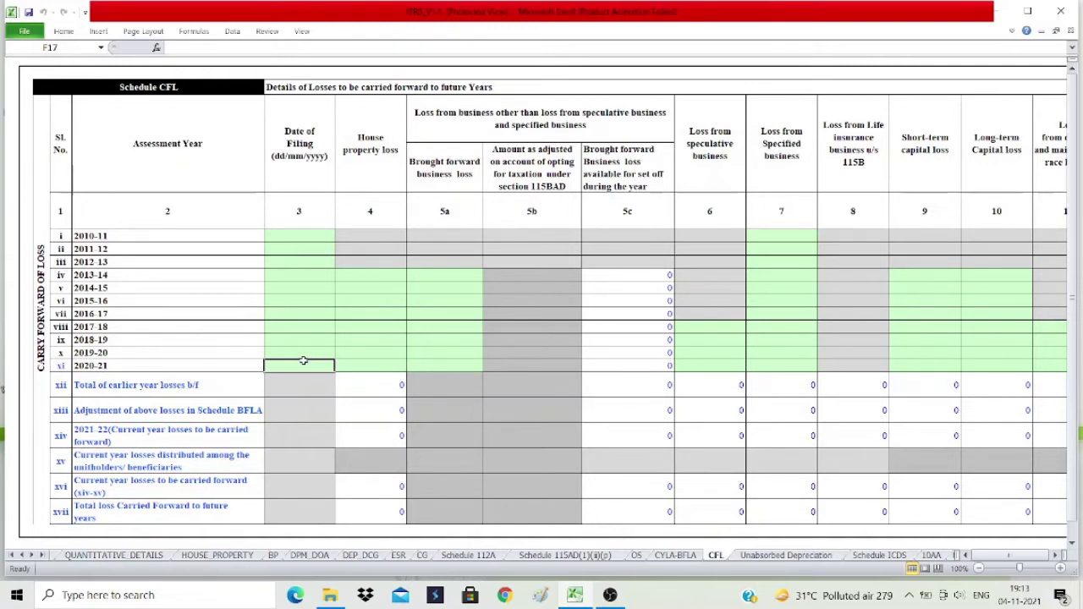
pyautogui.click(303, 350)
# Examine the house property loss column and its entry cells for the earlier assessment years up to 2020-21.
pyautogui.click(378, 354)
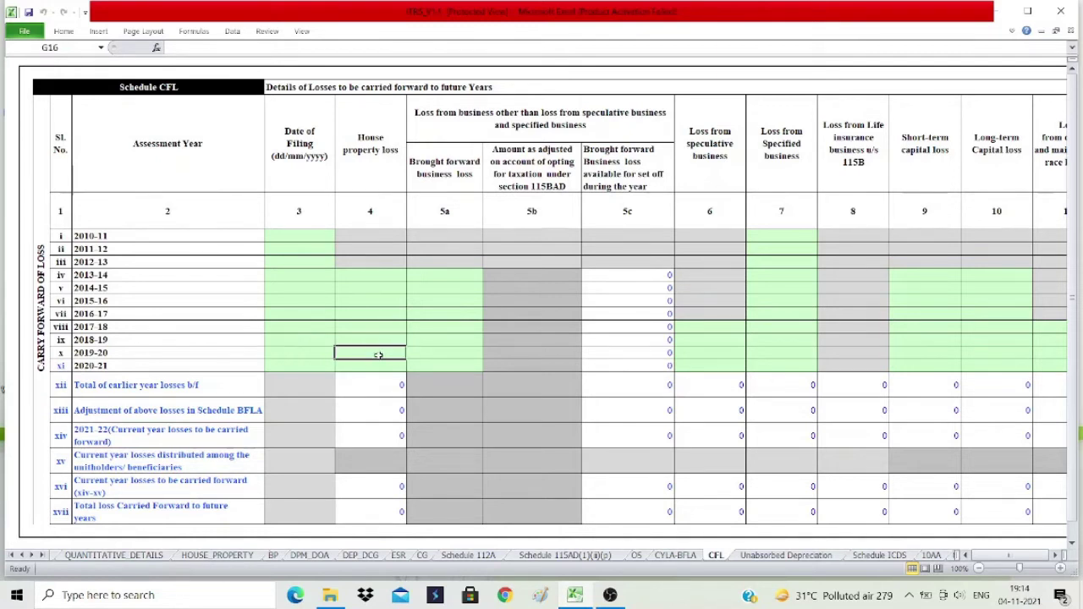
pyautogui.click(386, 119)
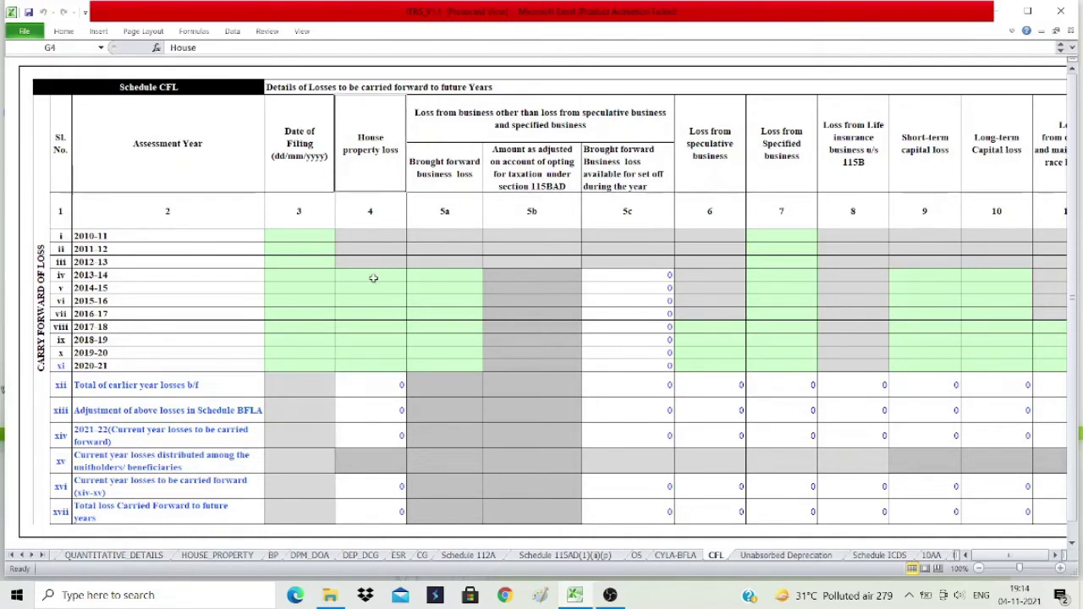
pyautogui.moveTo(365, 367); pyautogui.dragTo(373, 280)
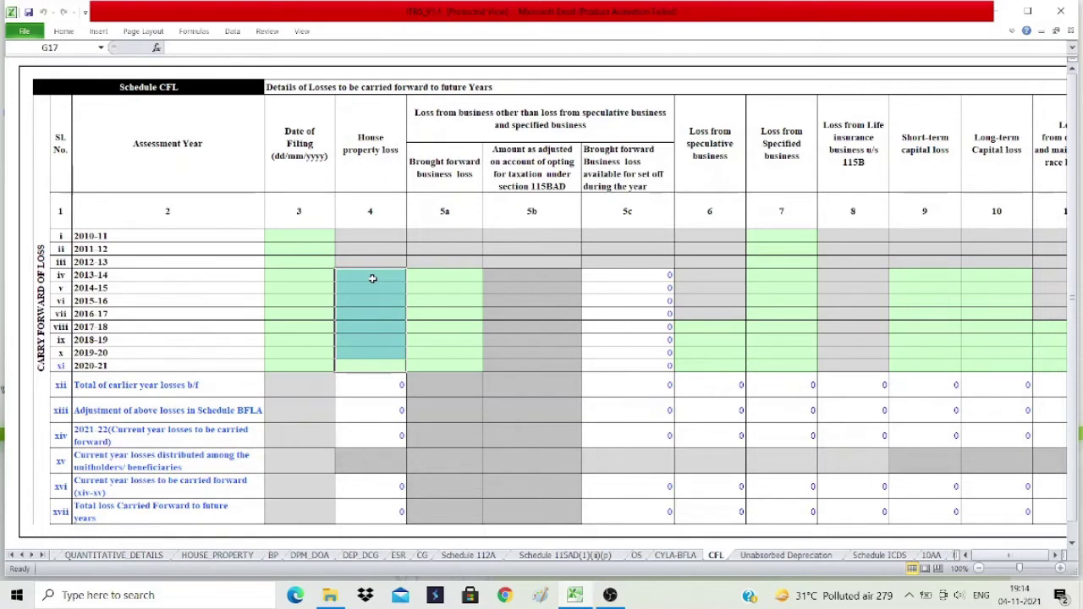
pyautogui.click(181, 367)
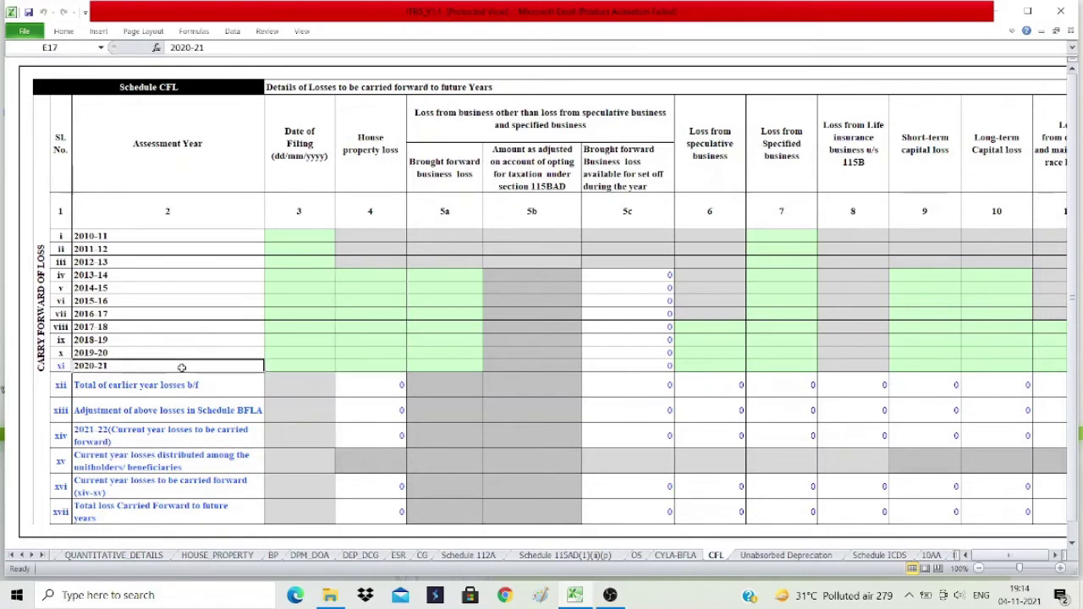
pyautogui.click(385, 370)
pyautogui.click(384, 354)
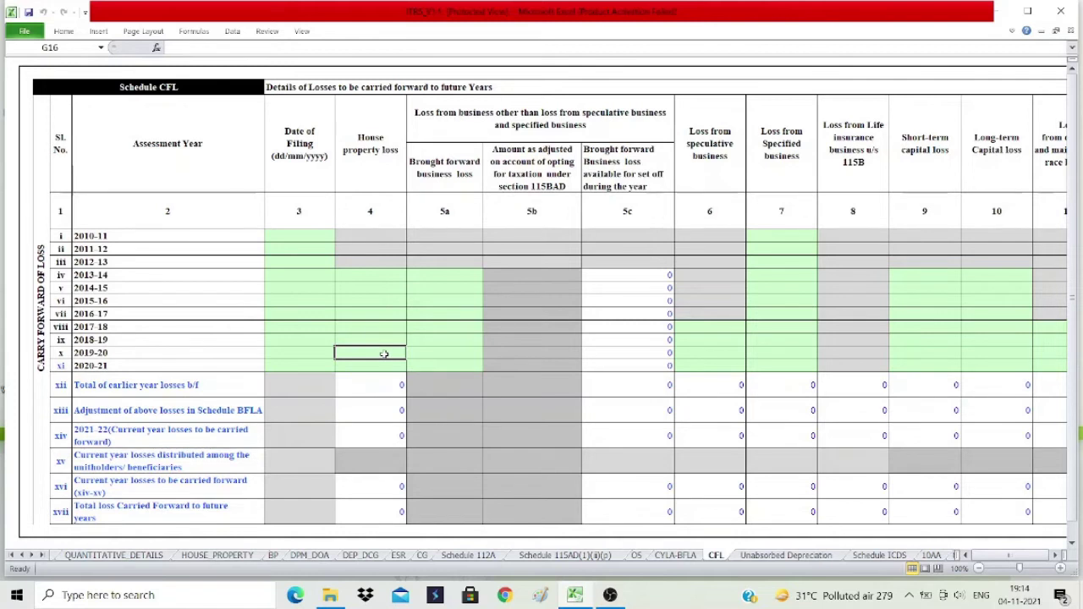
# Select the house property loss cells from assessment year 2013-14 through 2020-21.
pyautogui.click(365, 275)
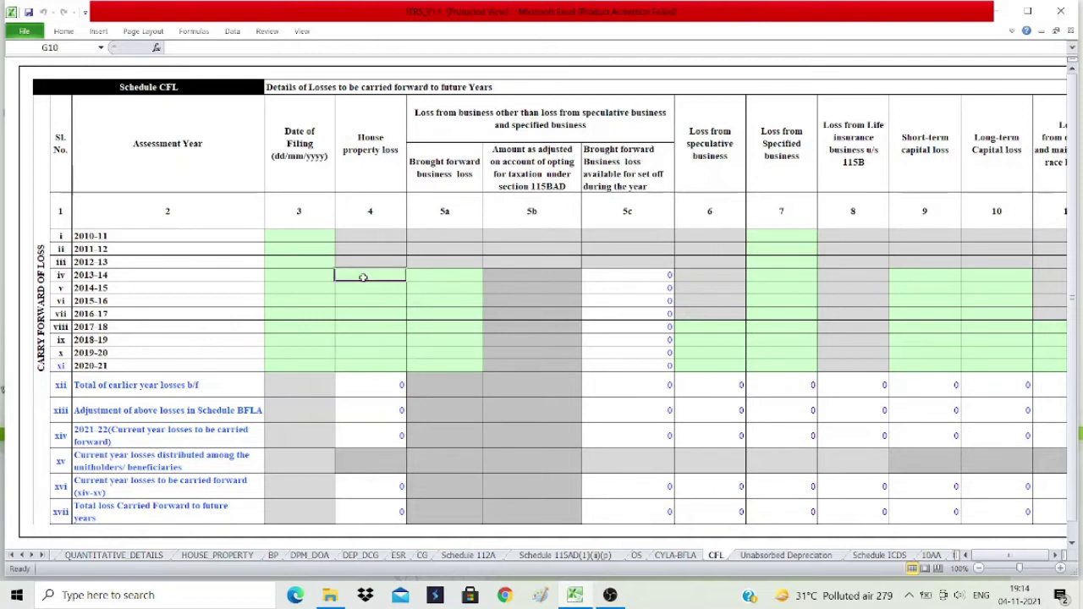
pyautogui.hotkey('shift', 'Down')
pyautogui.hotkey('shift', 'Down')
pyautogui.hotkey('shift', 'Down')
pyautogui.hotkey('shift', 'Down')
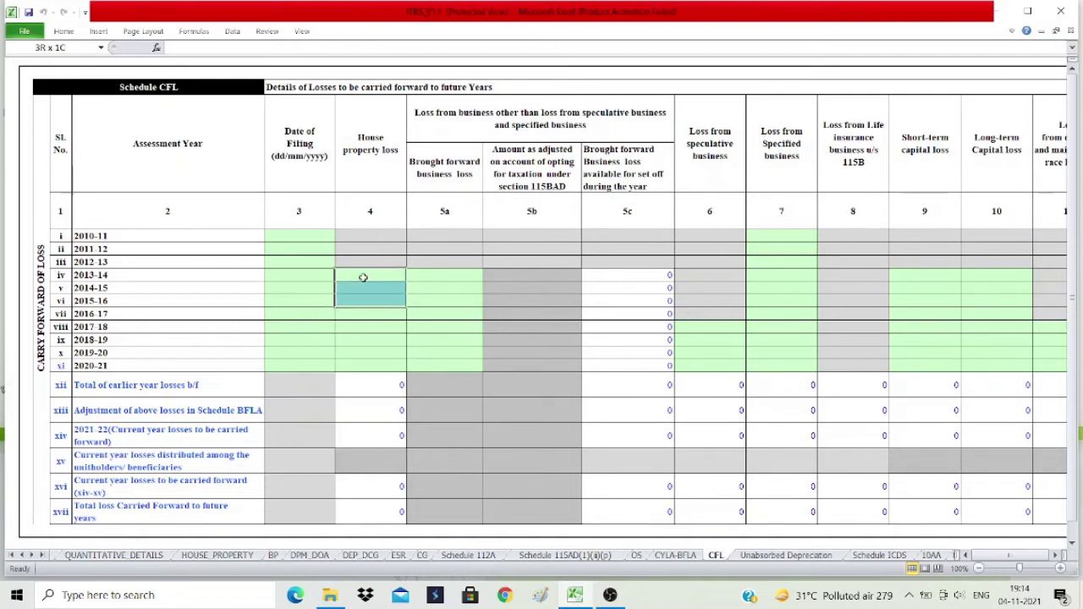
pyautogui.hotkey('shift', 'Down')
pyautogui.hotkey('shift', 'Down')
pyautogui.hotkey('shift', 'Down')
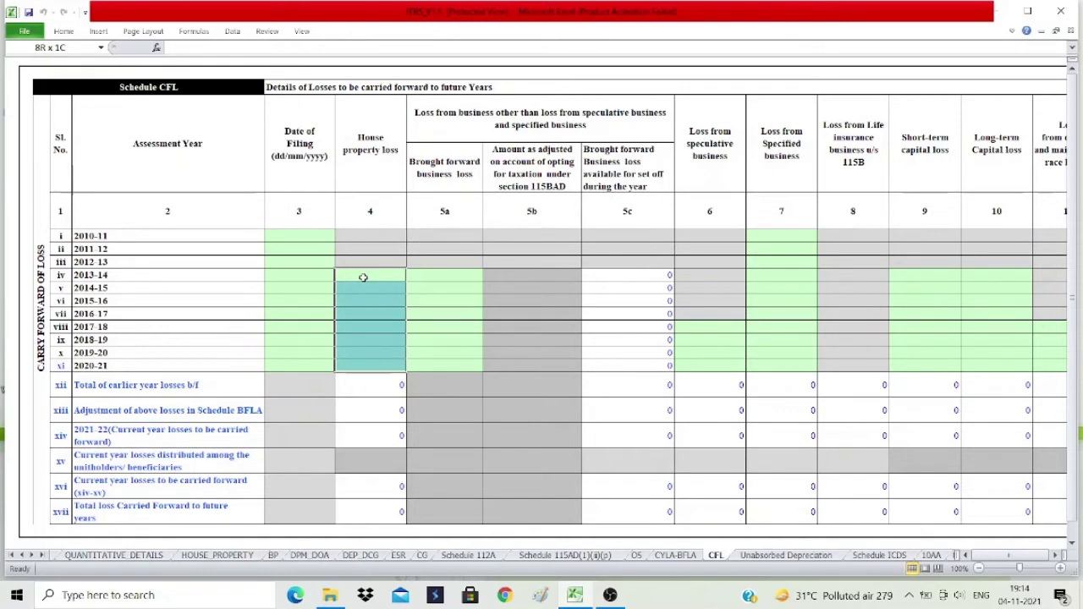
# Go through the brought forward business loss cells for assessment years 2013-14 to 2020-21.
pyautogui.click(451, 277)
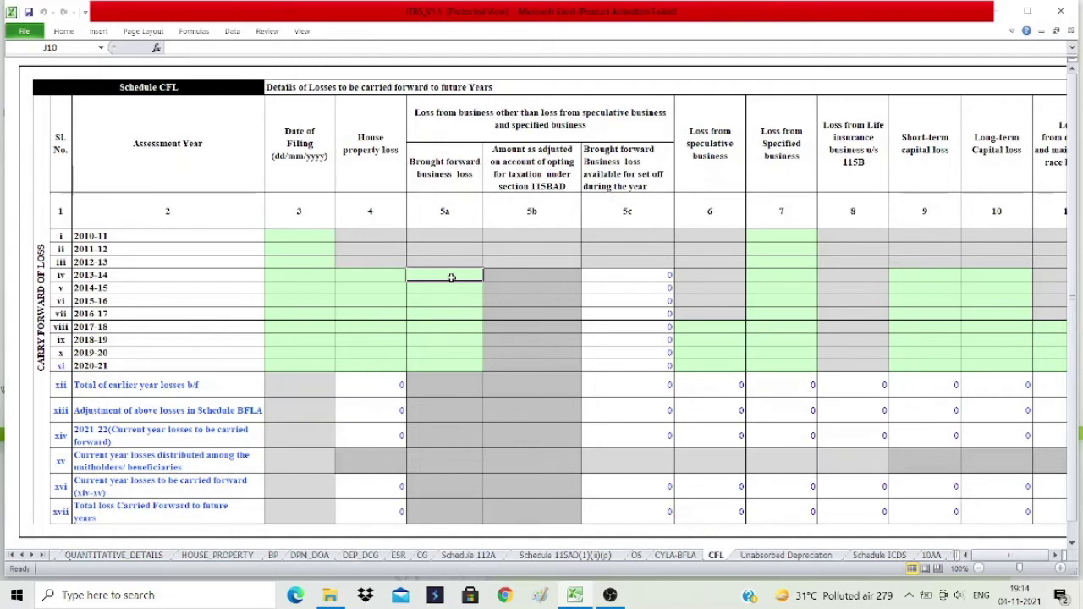
pyautogui.moveTo(450, 277); pyautogui.dragTo(452, 361)
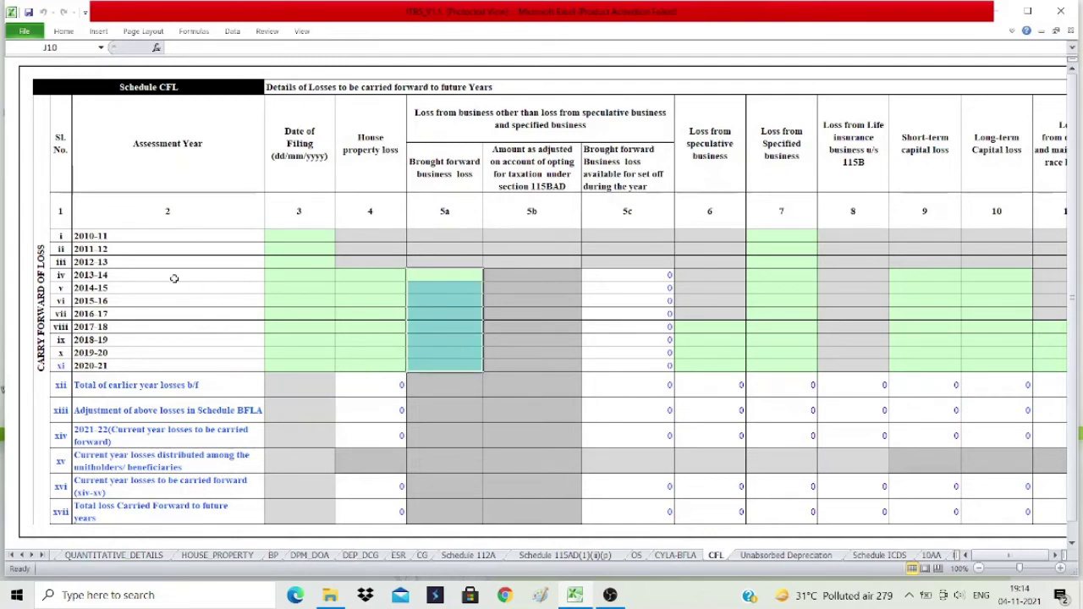
pyautogui.click(453, 277)
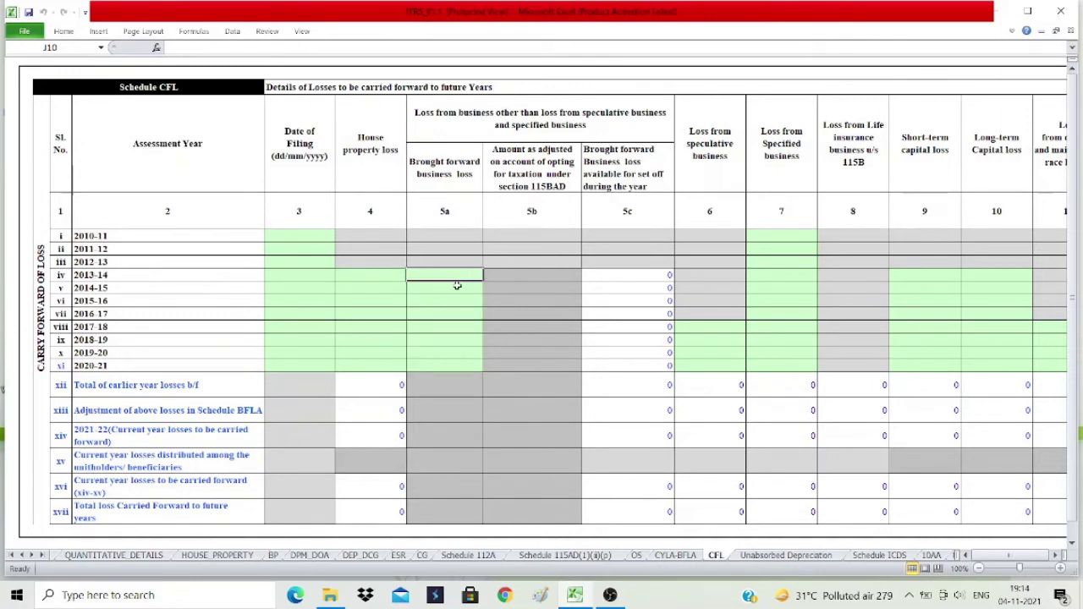
pyautogui.click(457, 289)
pyautogui.click(457, 301)
pyautogui.click(458, 326)
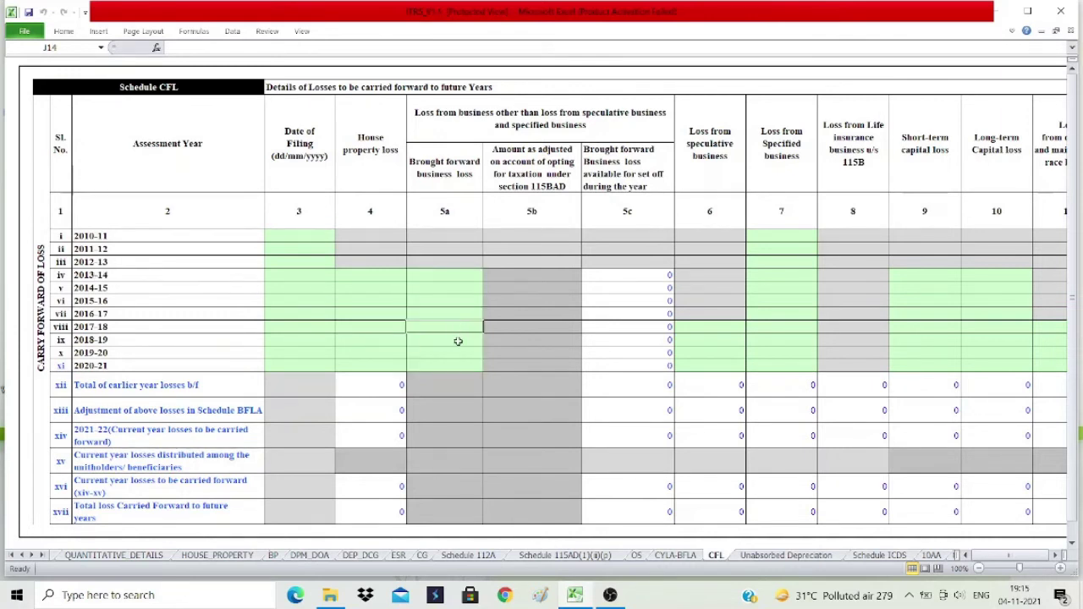
pyautogui.click(458, 340)
pyautogui.click(459, 367)
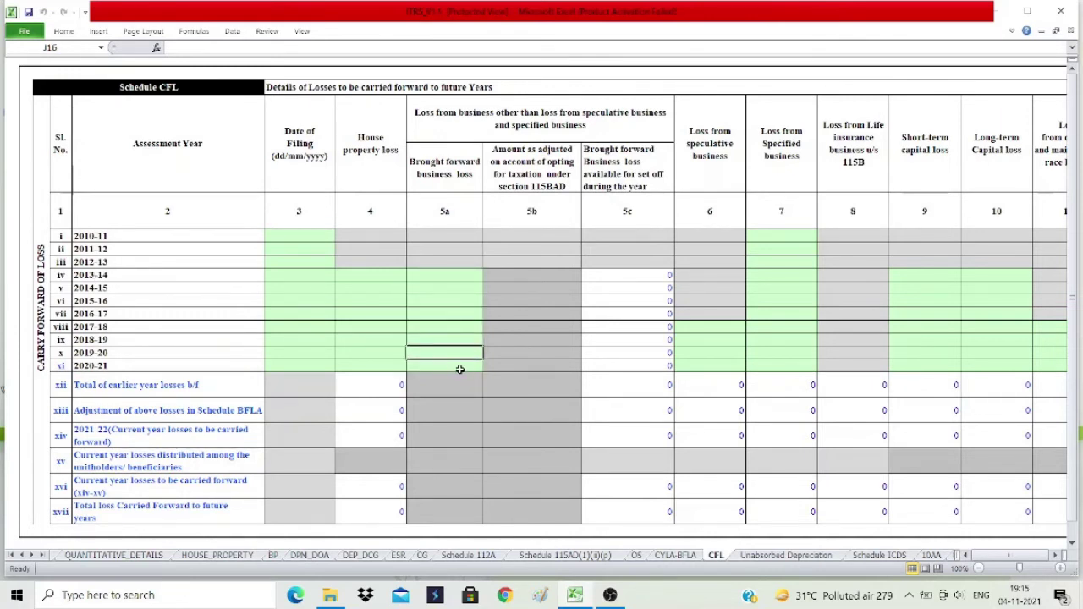
pyautogui.click(459, 277)
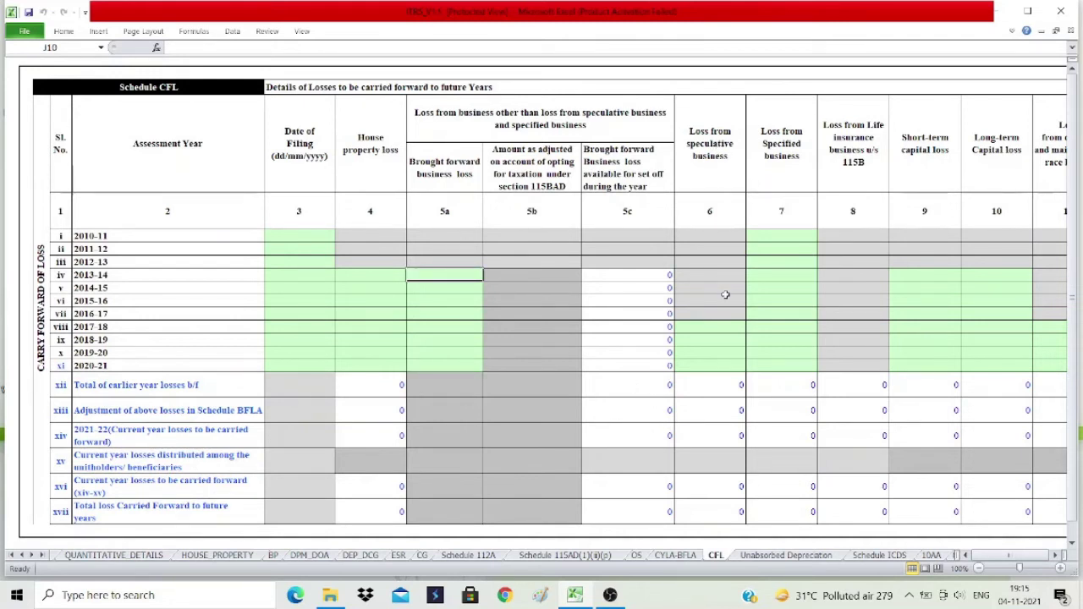
# Review the speculative business loss cells for 2017-18 to 2020-21 and the specified business loss cells for 2010-11 to 2020-21.
pyautogui.click(712, 330)
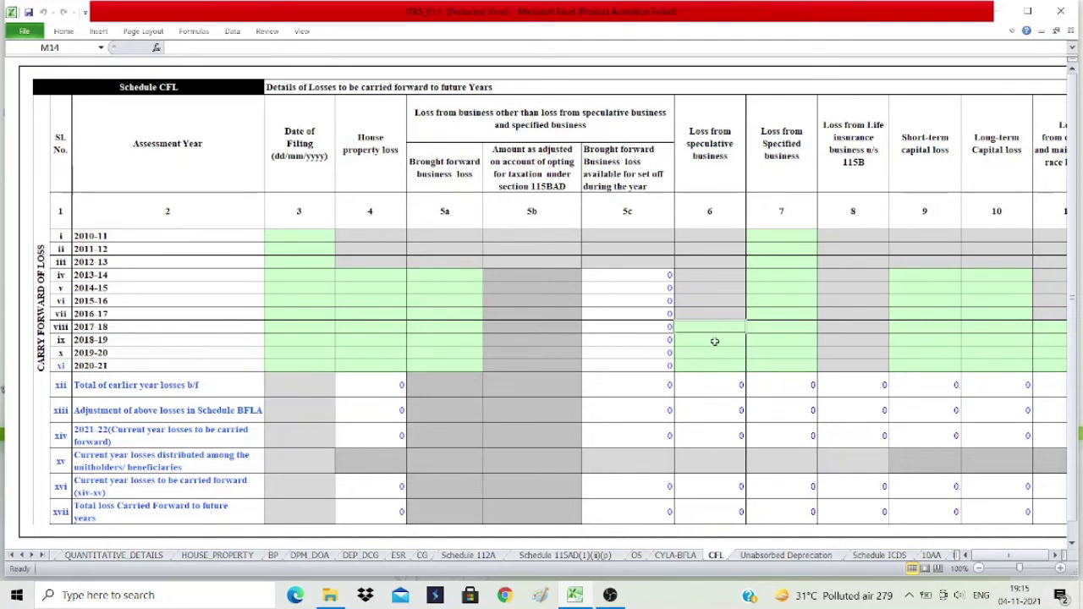
pyautogui.click(714, 341)
pyautogui.press('Up')
pyautogui.hotkey('shift', 'Down')
pyautogui.hotkey('shift', 'Down')
pyautogui.hotkey('shift', 'Down')
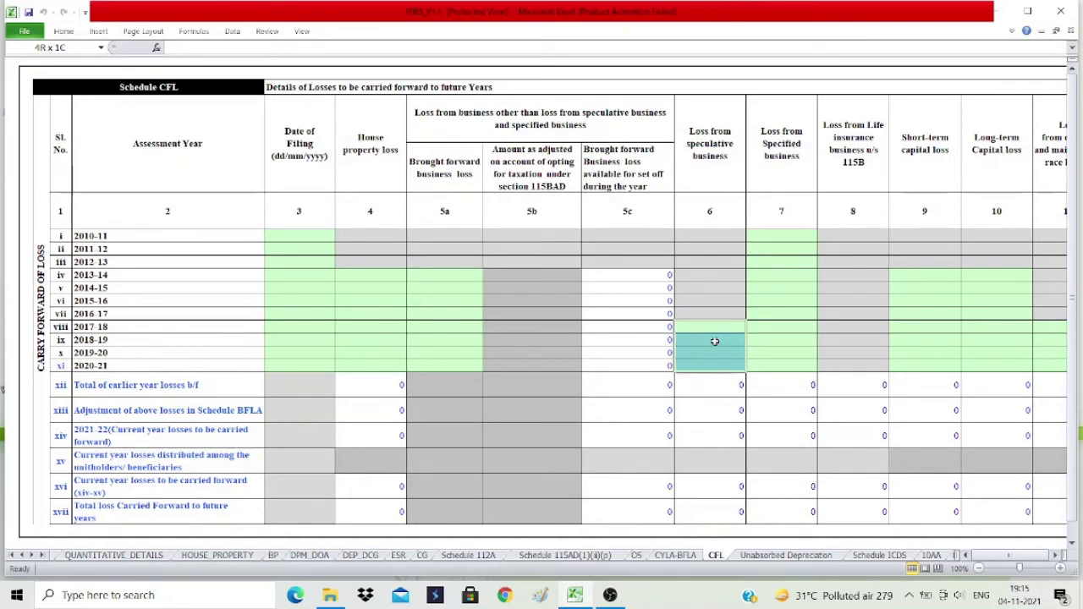
pyautogui.click(716, 337)
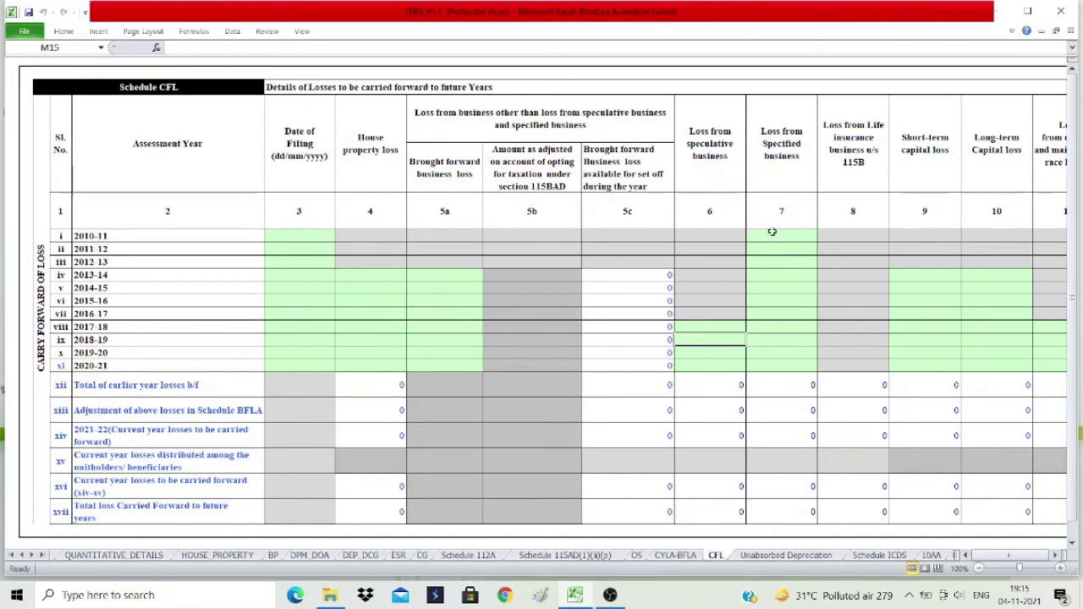
pyautogui.moveTo(779, 236); pyautogui.dragTo(780, 366)
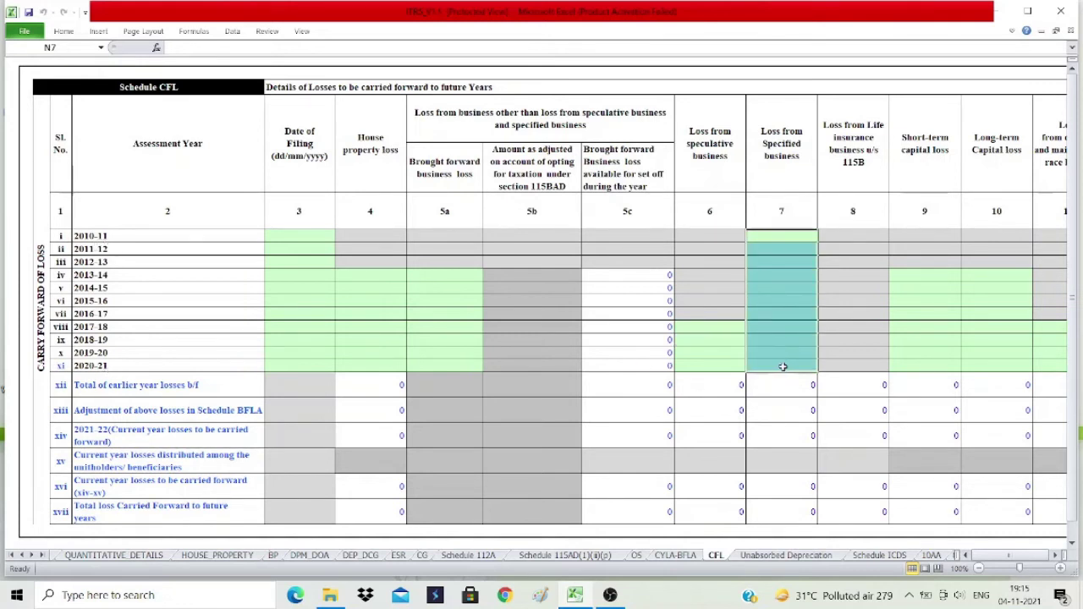
# Highlight the short-term and long-term capital loss cells for assessment years 2013-14 to 2020-21.
pyautogui.click(1056, 552)
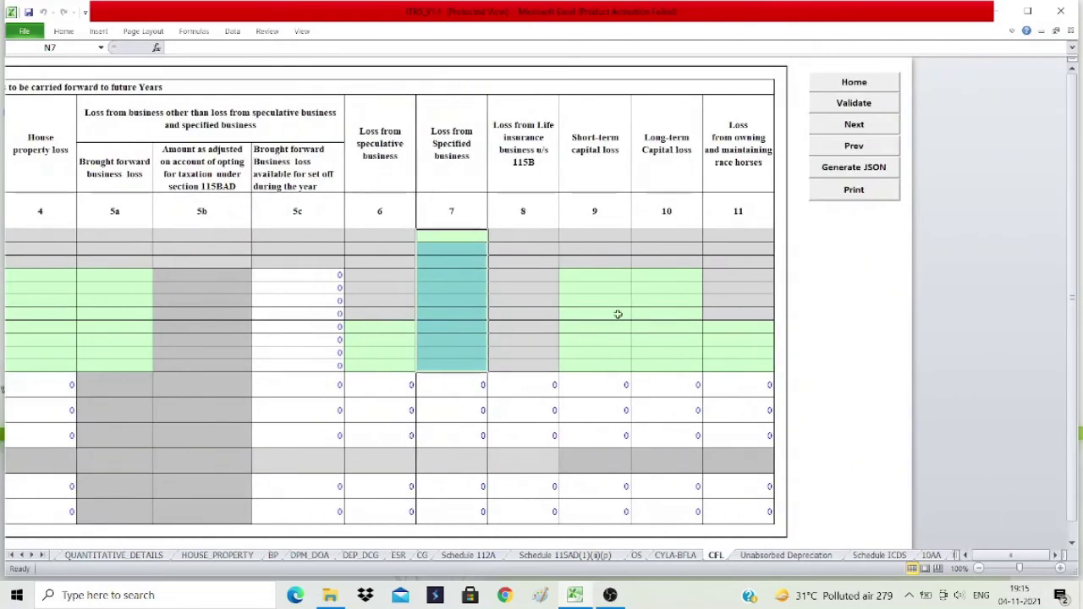
pyautogui.click(596, 277)
pyautogui.click(636, 273)
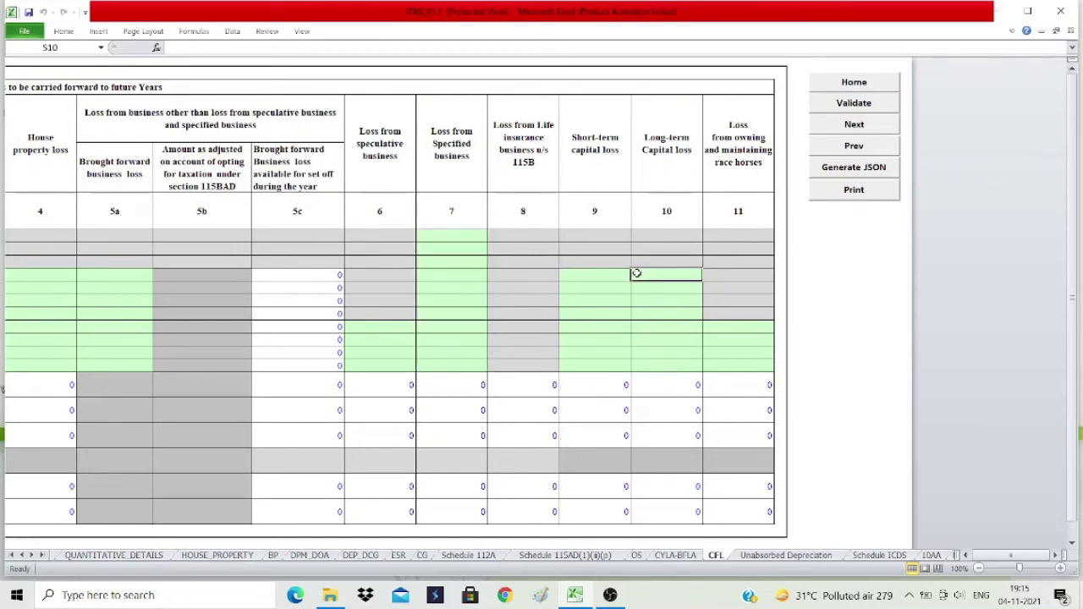
pyautogui.moveTo(600, 280); pyautogui.dragTo(609, 367)
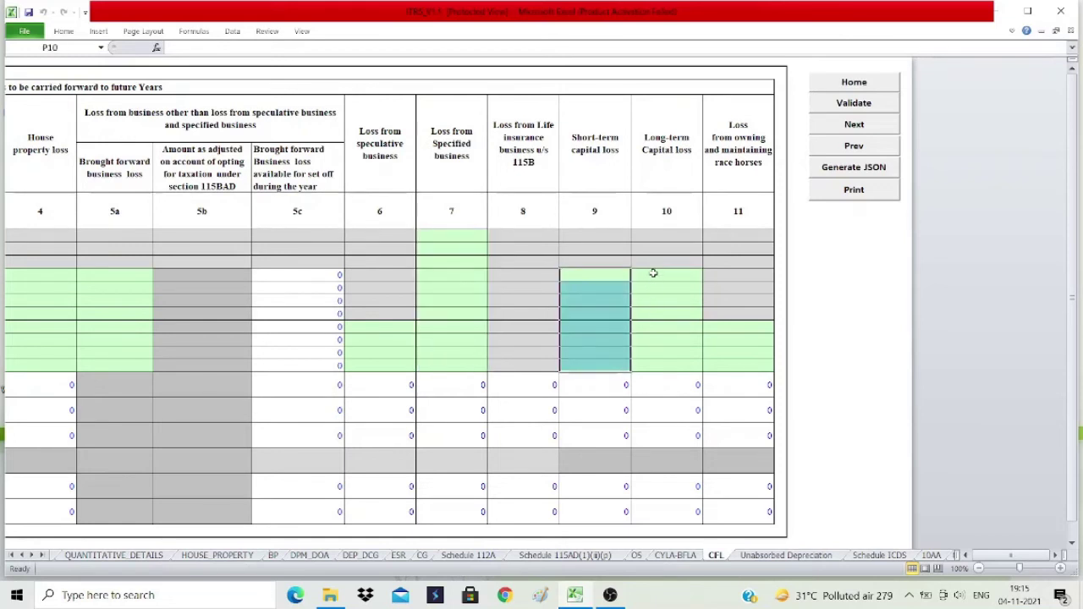
pyautogui.moveTo(653, 273); pyautogui.dragTo(660, 367)
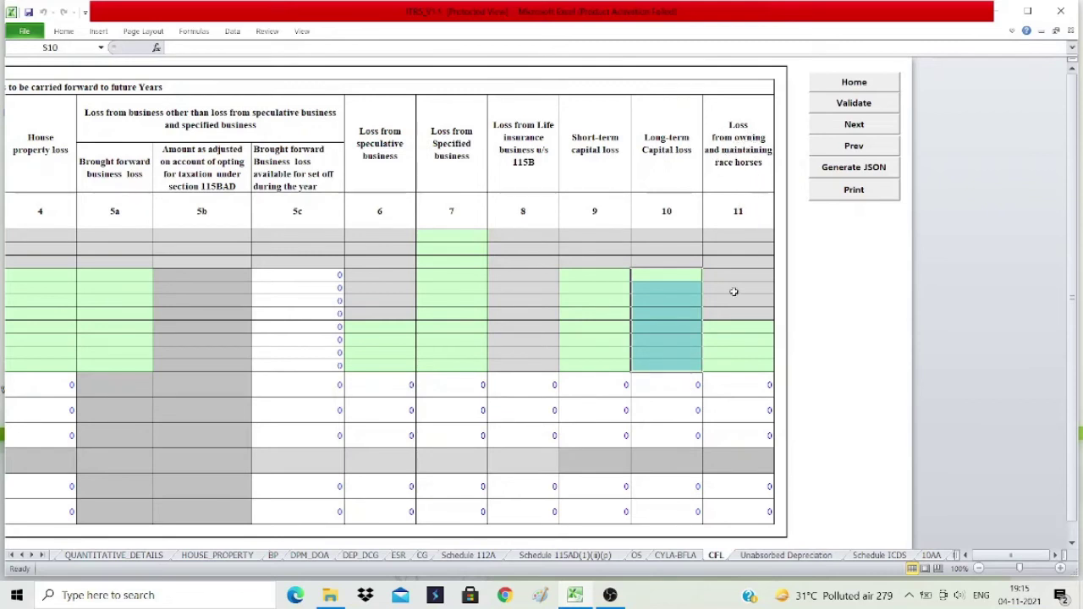
# Highlight the race horse loss cells for 2017-18 to 2020-21 and bring the assessment year labels back into view.
pyautogui.moveTo(732, 324); pyautogui.dragTo(731, 363)
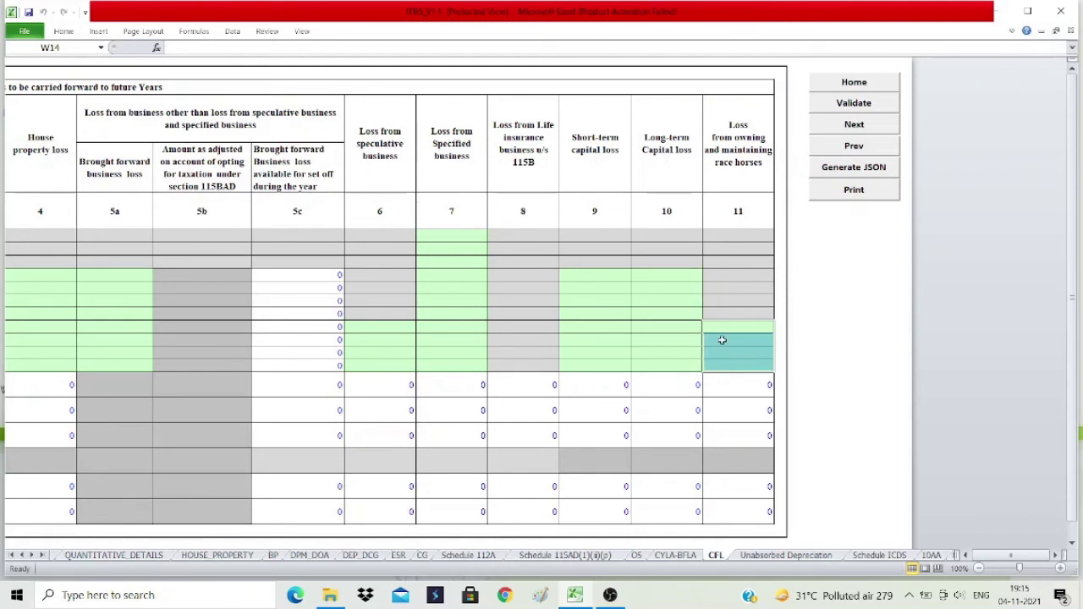
pyautogui.click(963, 555)
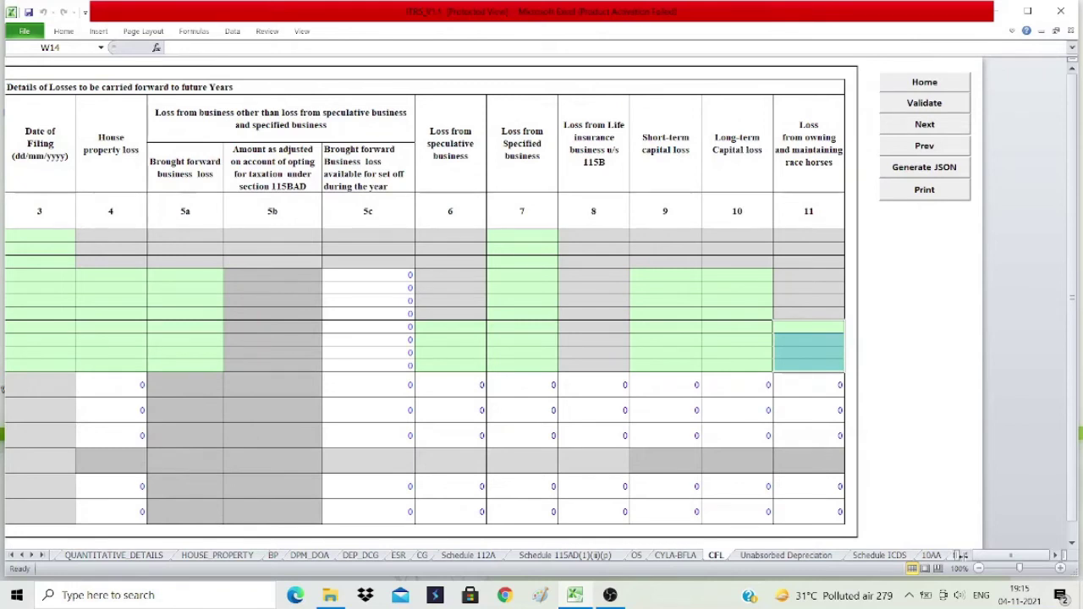
pyautogui.click(964, 555)
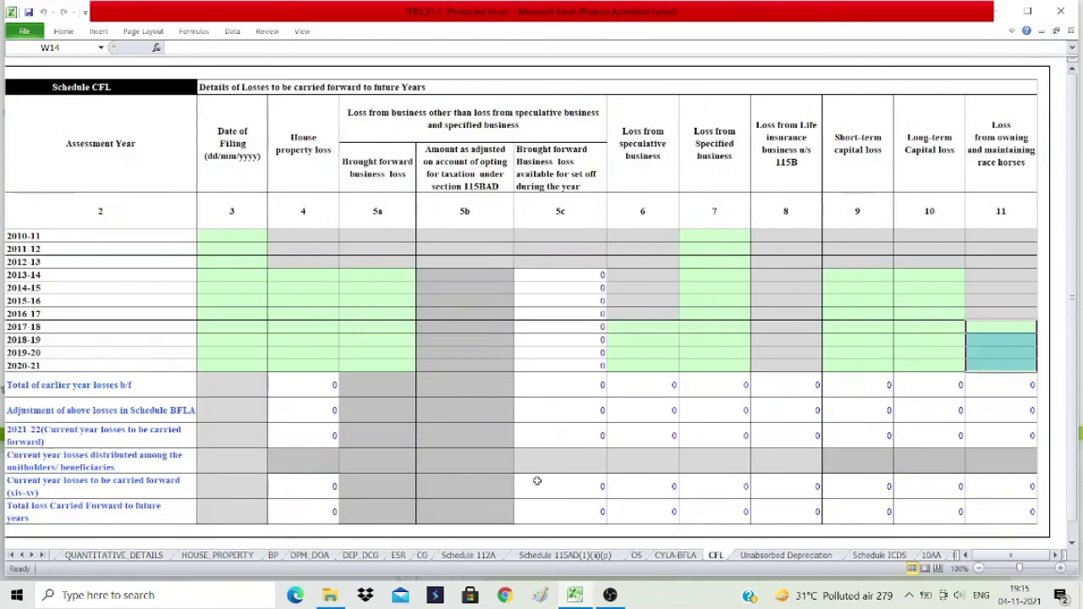